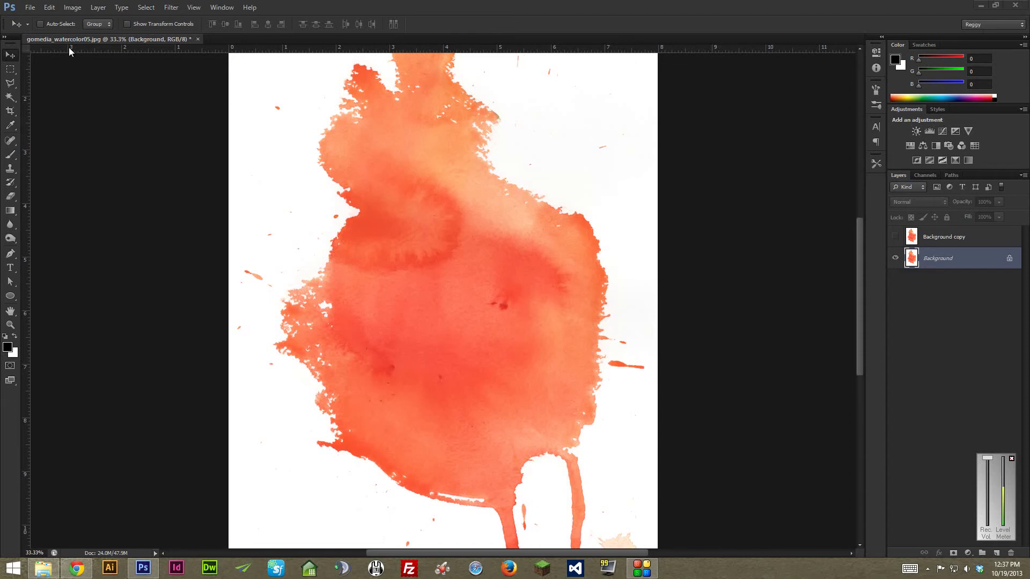
- Apply a Threshold at level 150 to the Background layer, checking it against the orange original
left_click(72, 8)
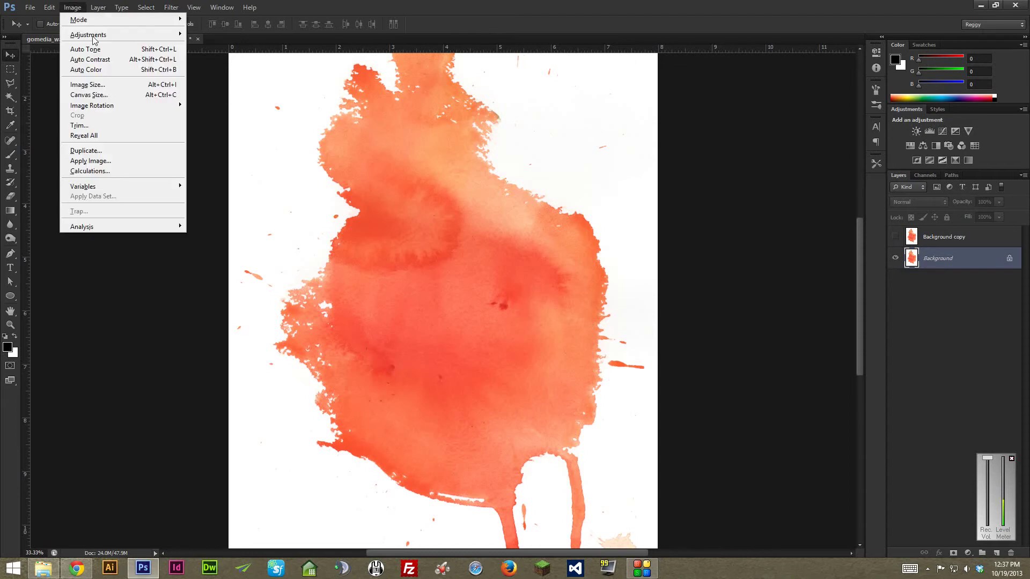
mouse_move(112, 38)
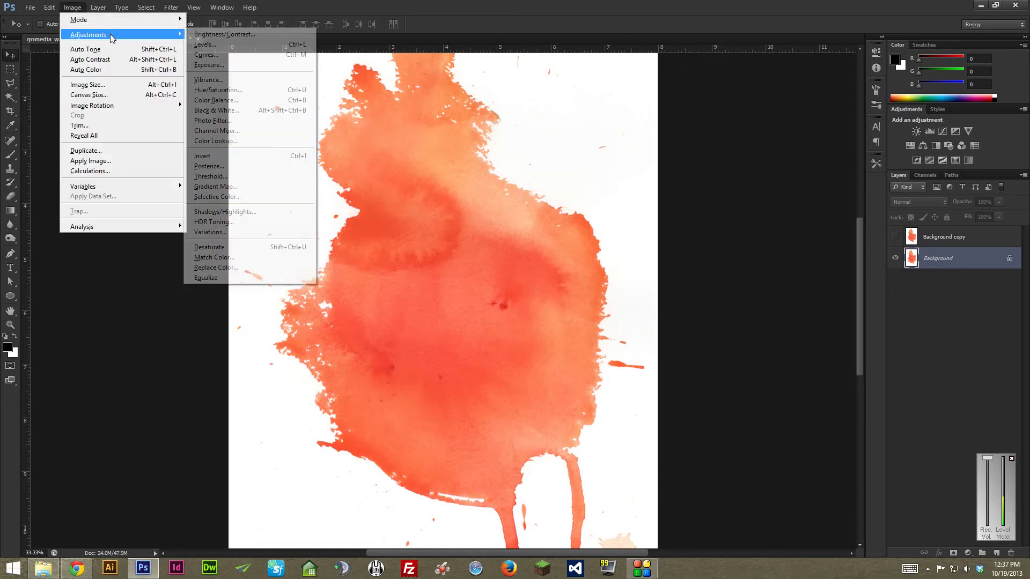
left_click(230, 178)
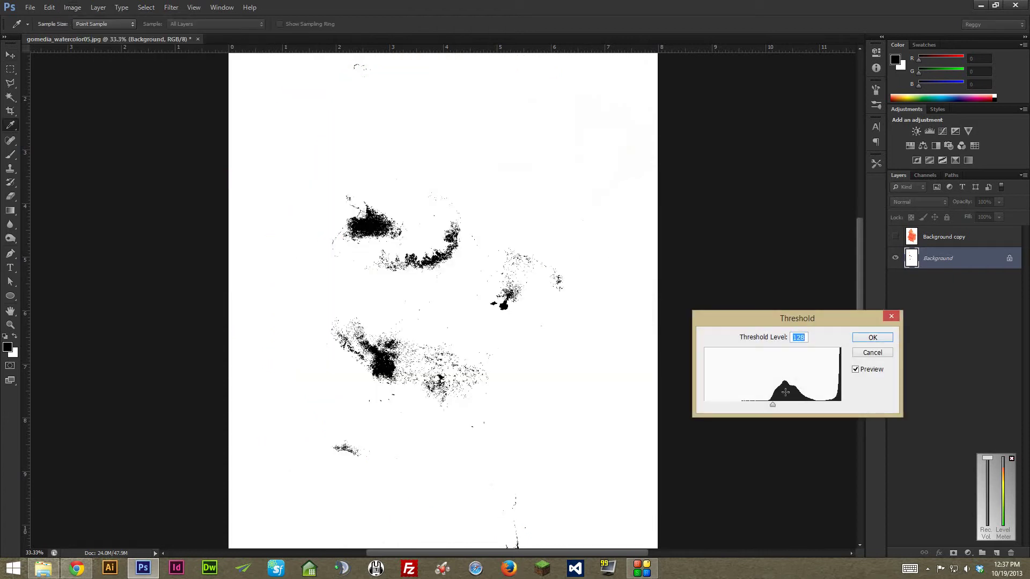
key("ctrl+plus")
key("ctrl+plus")
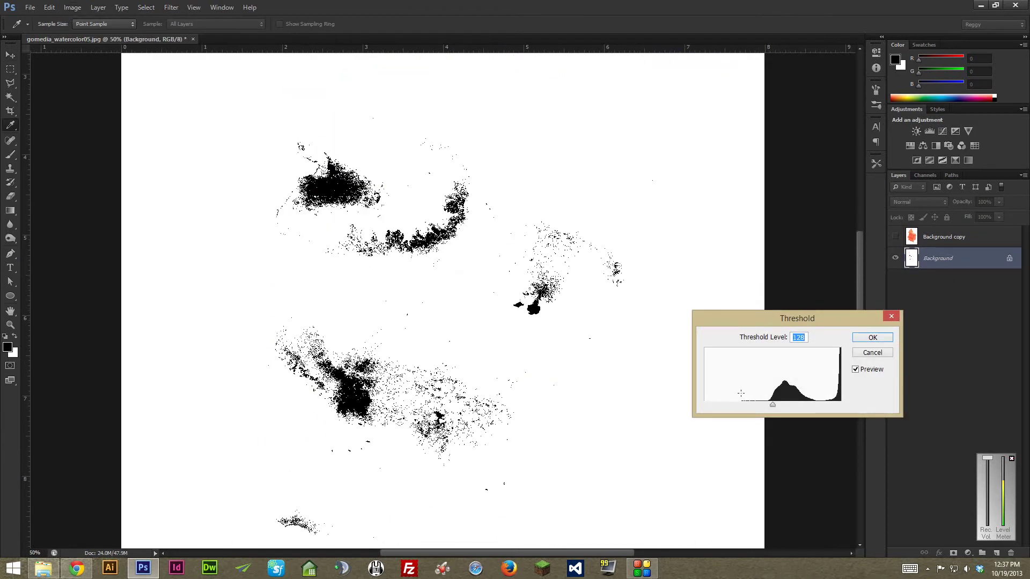
key("ctrl+plus")
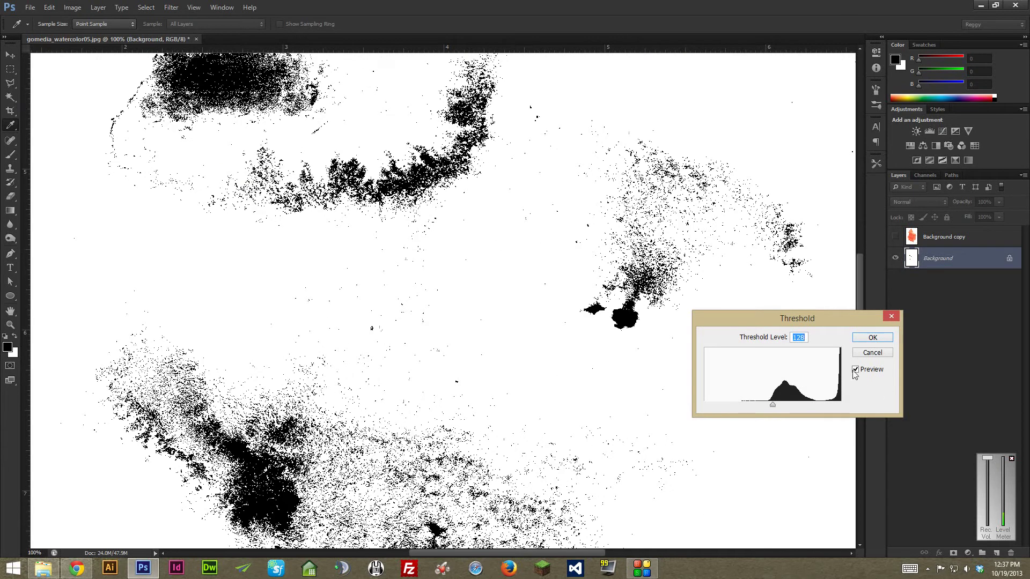
left_click(855, 369)
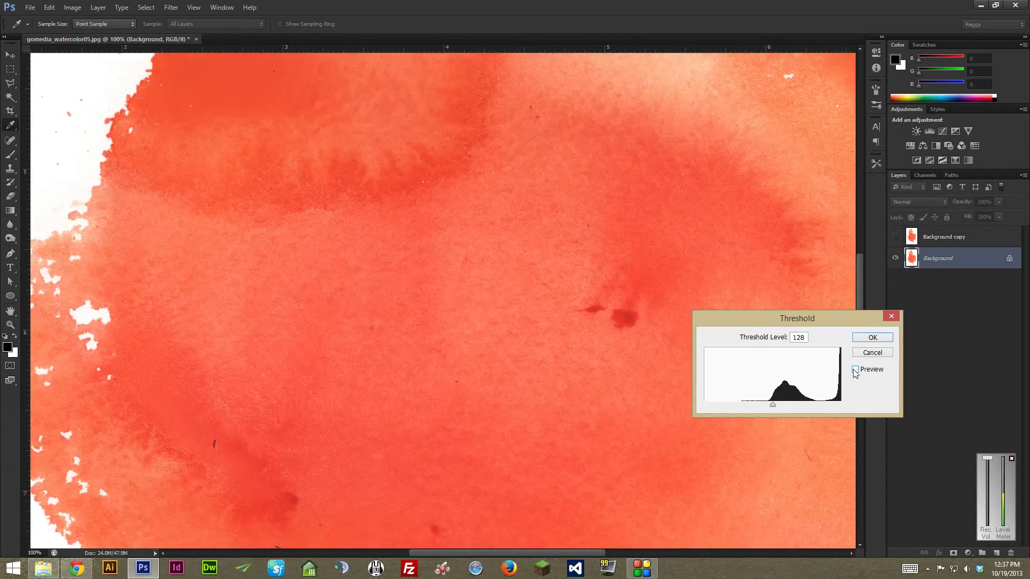
left_click(855, 370)
left_click_drag(773, 404, 785, 406)
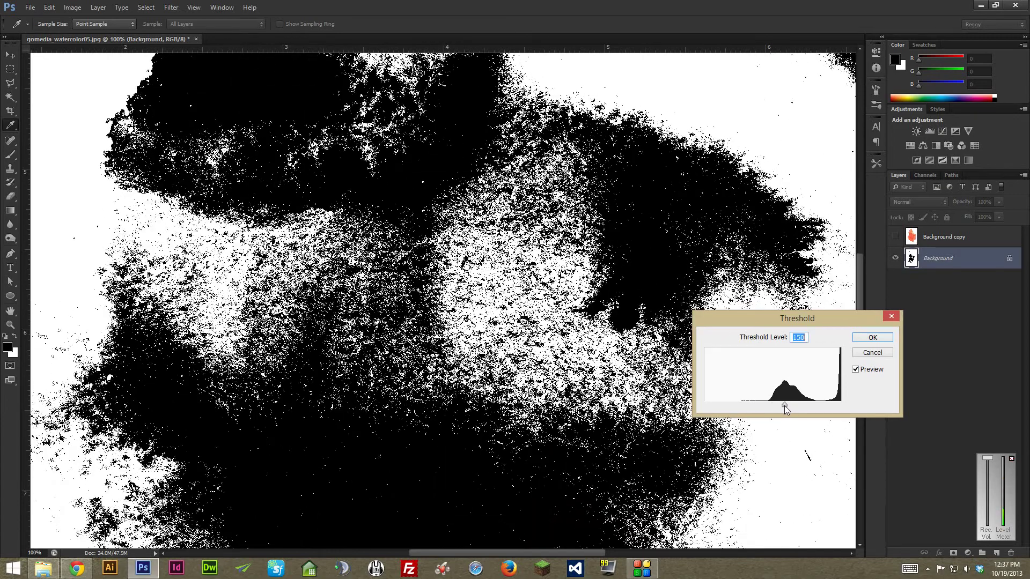
left_click(869, 343)
- Toggle the Background copy to compare with the threshold, then select it and leave it visible
key("ctrl+minus")
key("ctrl+minus")
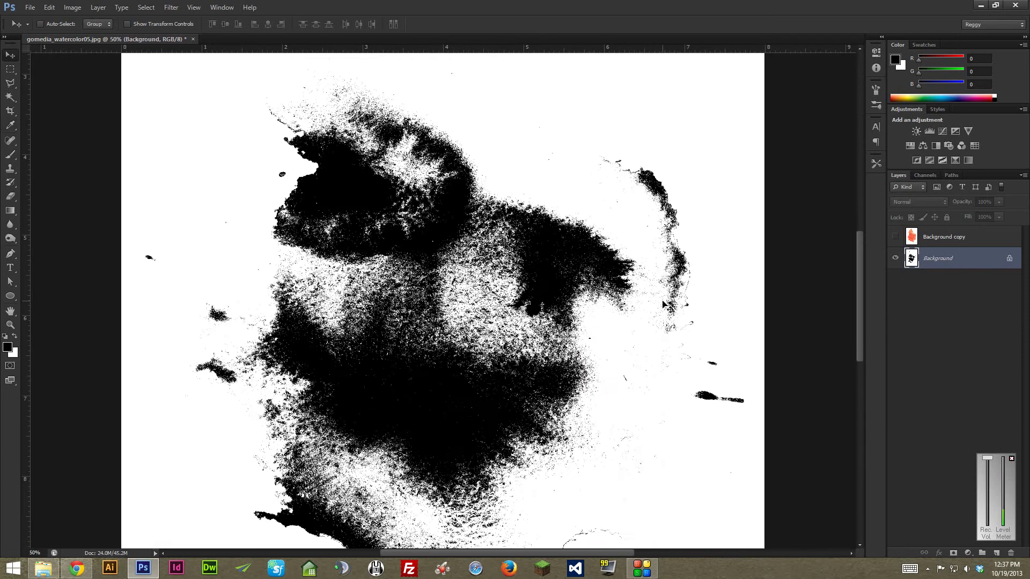
key("ctrl+plus")
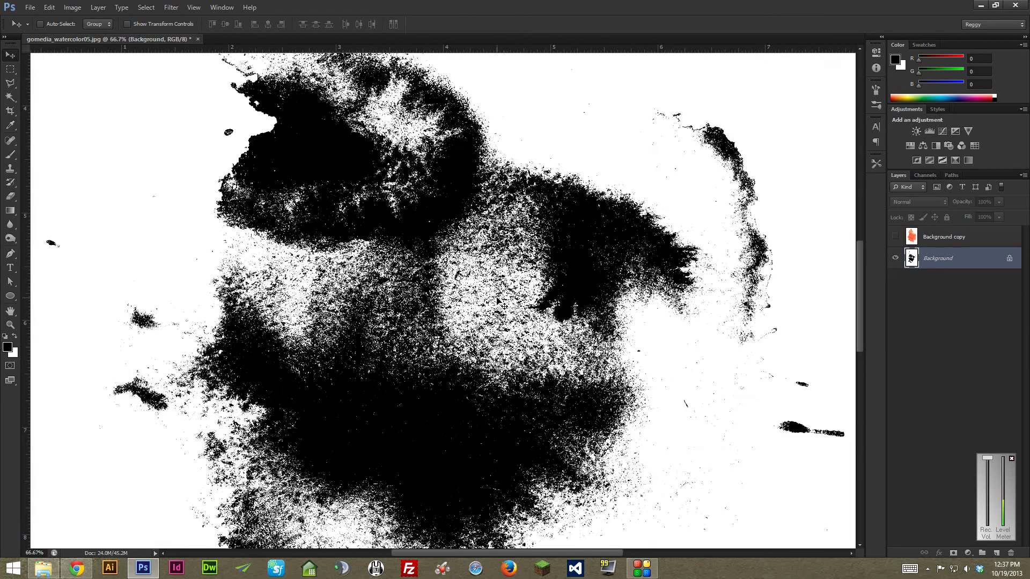
key("ctrl+plus")
key("ctrl+minus")
left_click(896, 238)
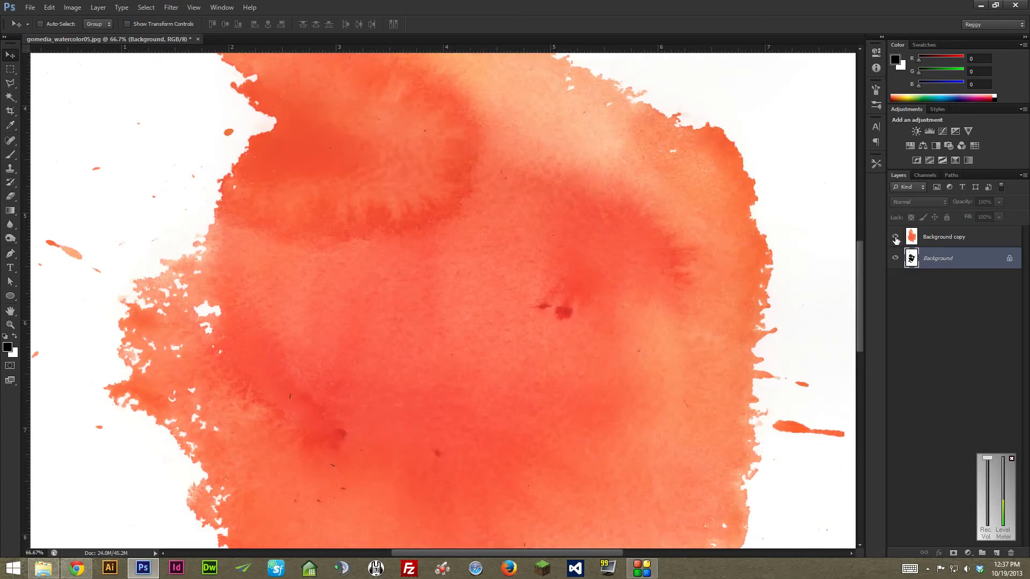
left_click(895, 238)
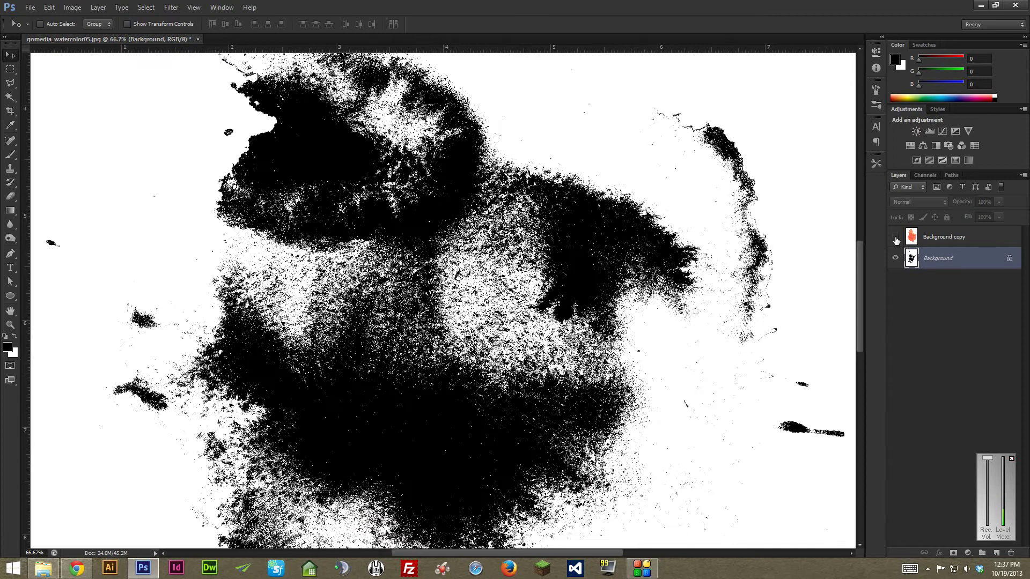
left_click(911, 239)
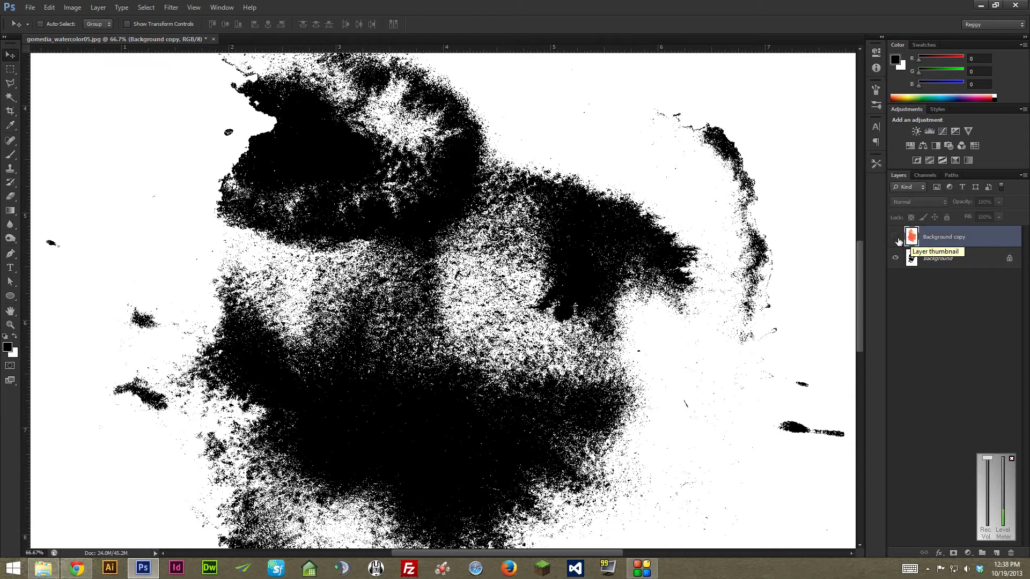
left_click(896, 237)
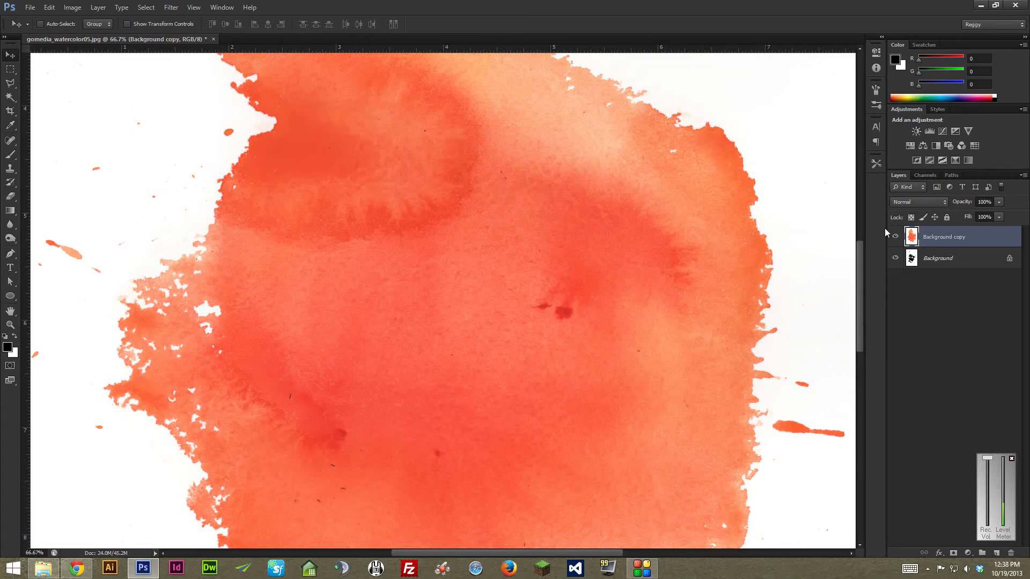
- Set the Background copy's Hue/Saturation Saturation to -100, then view the image at 33.3%
key("ctrl+u")
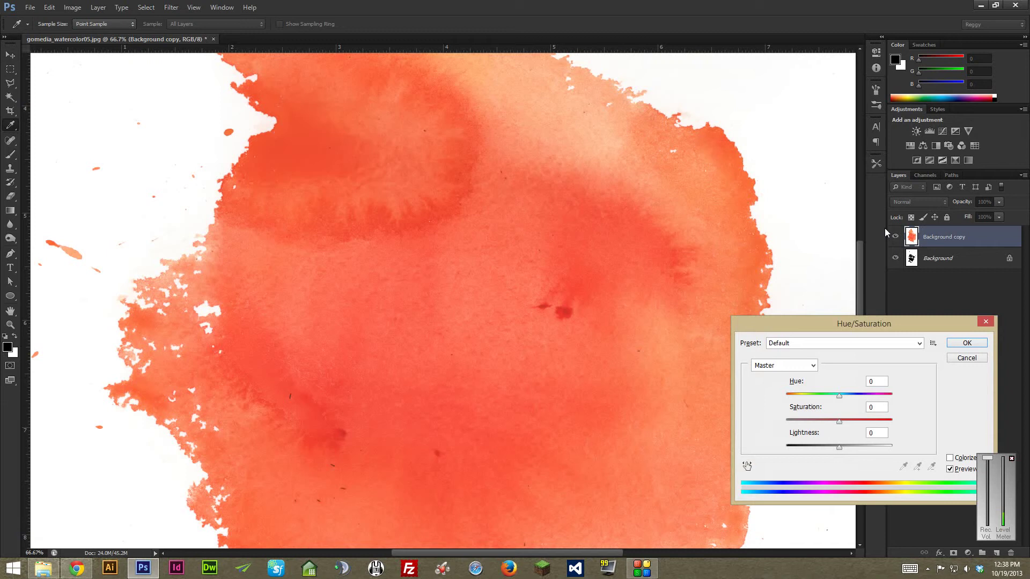
left_click_drag(840, 423, 713, 412)
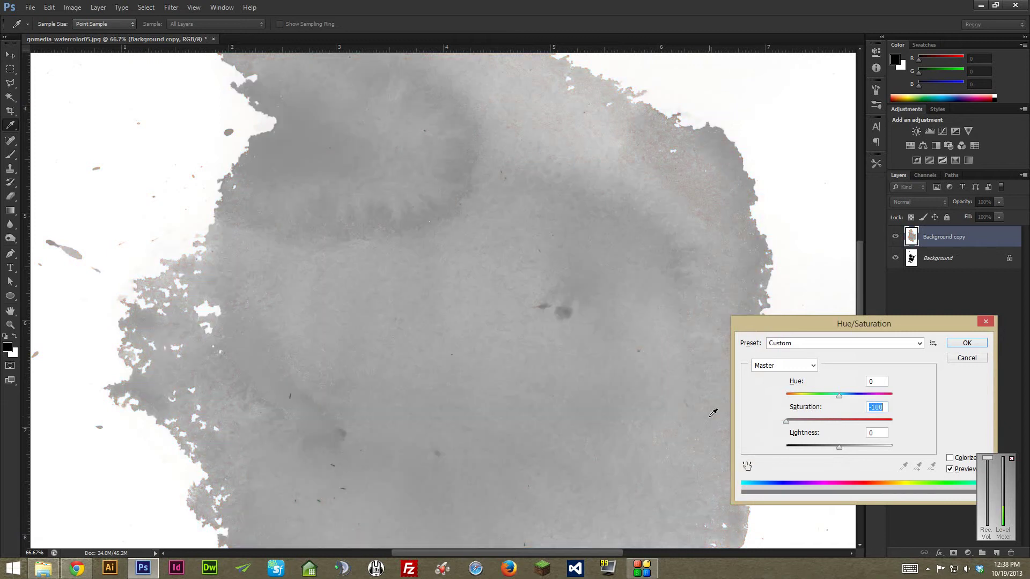
left_click(966, 345)
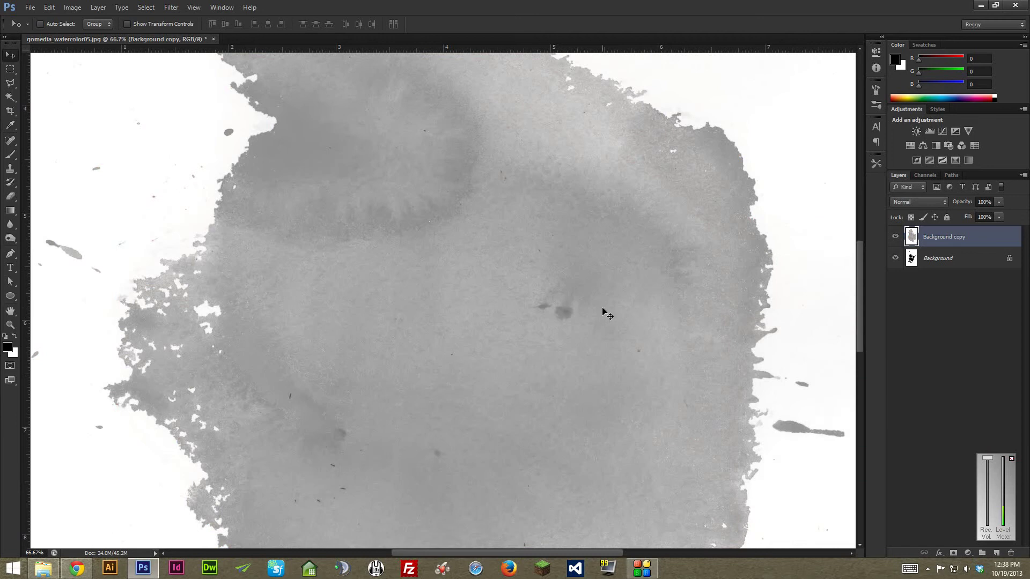
key("ctrl+minus")
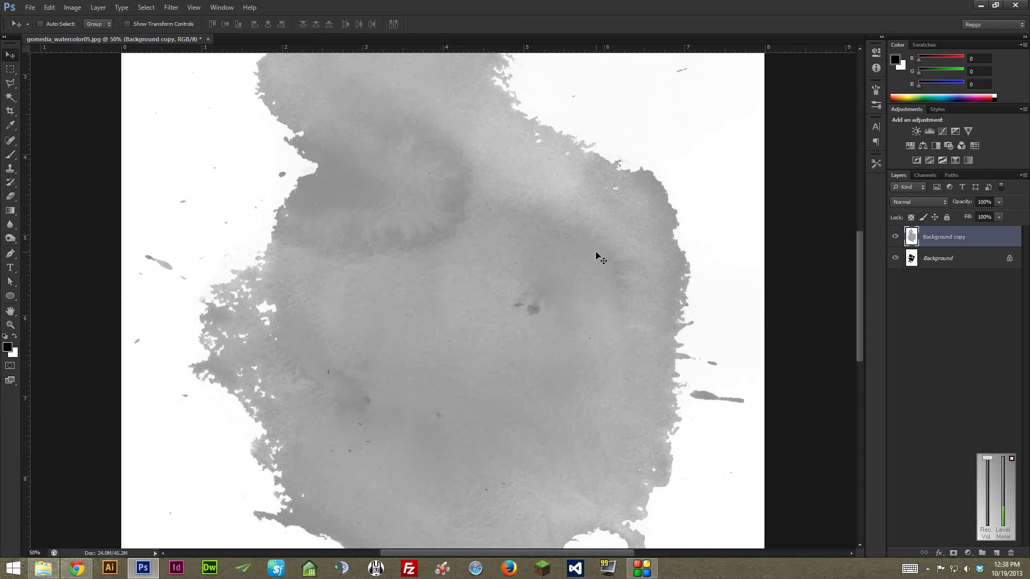
key("ctrl+minus")
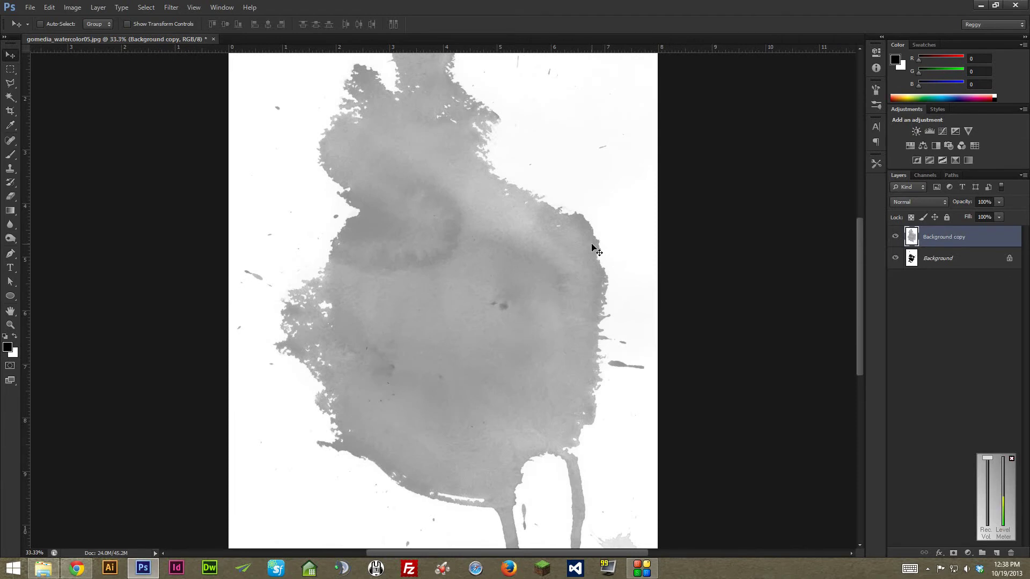
- Apply Levels to the Background copy with input levels 109, 0.26 and 176
key("ctrl+l")
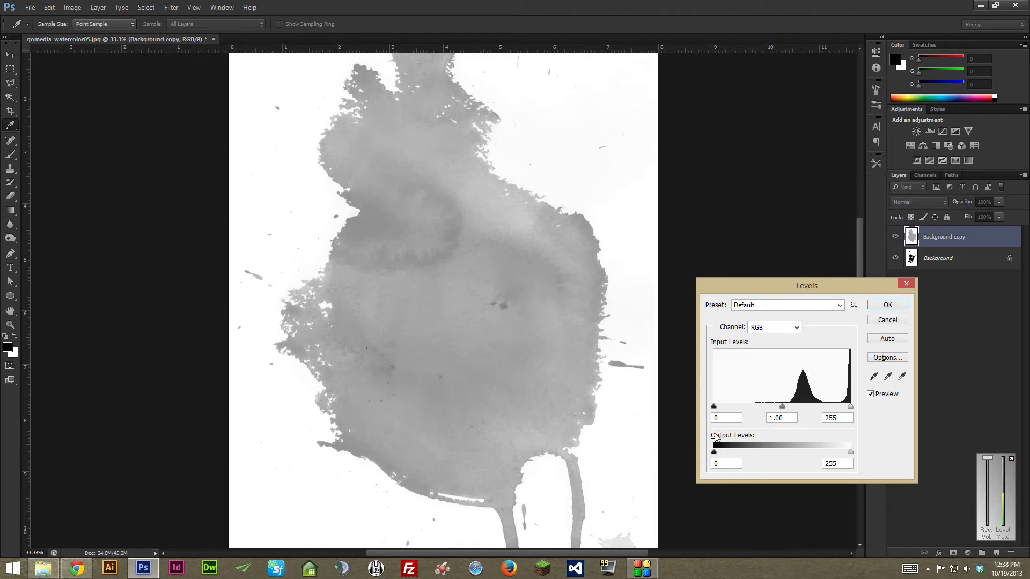
left_click_drag(776, 290, 743, 259)
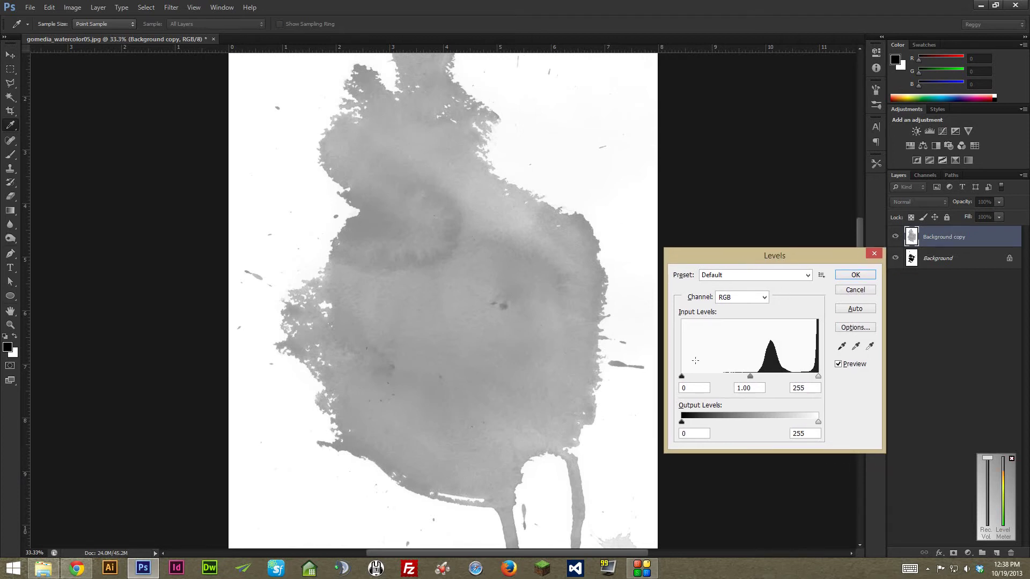
mouse_move(685, 379)
left_mouse_down()
mouse_move(702, 379)
mouse_move(681, 379)
left_mouse_up()
left_click_drag(750, 379, 772, 379)
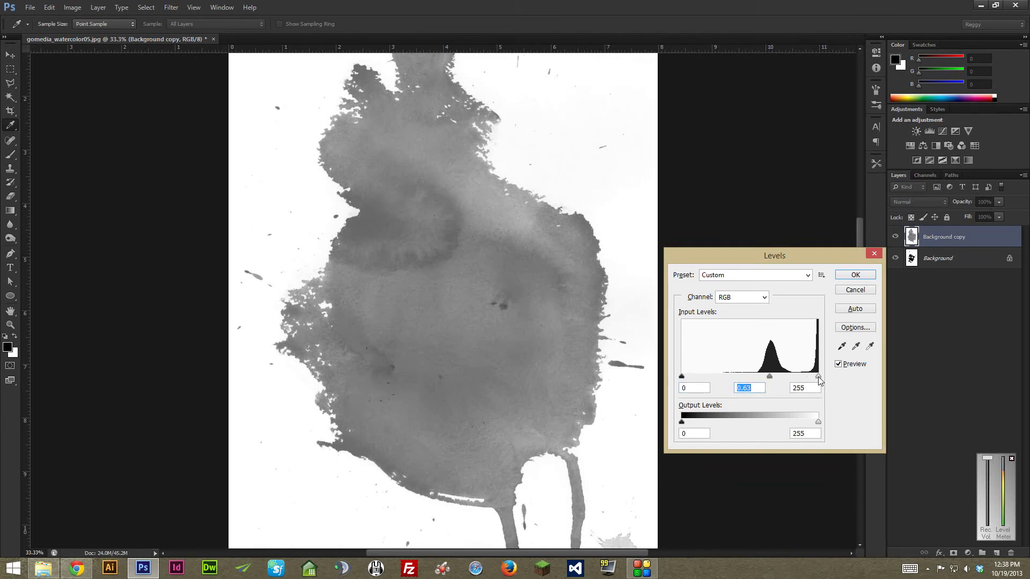
left_click_drag(819, 378, 794, 381)
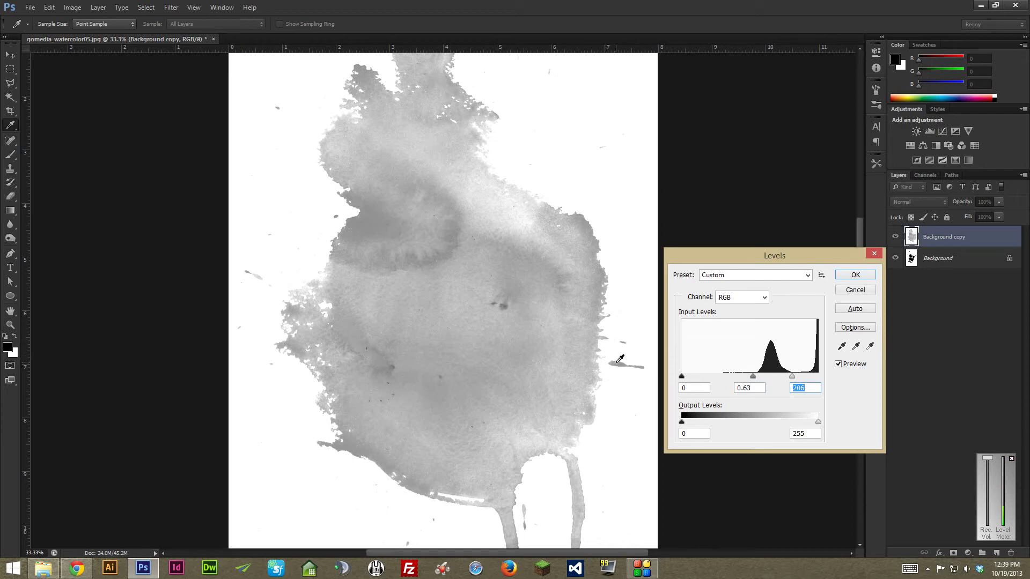
mouse_move(753, 378)
left_mouse_down()
mouse_move(788, 379)
mouse_move(766, 381)
left_mouse_up()
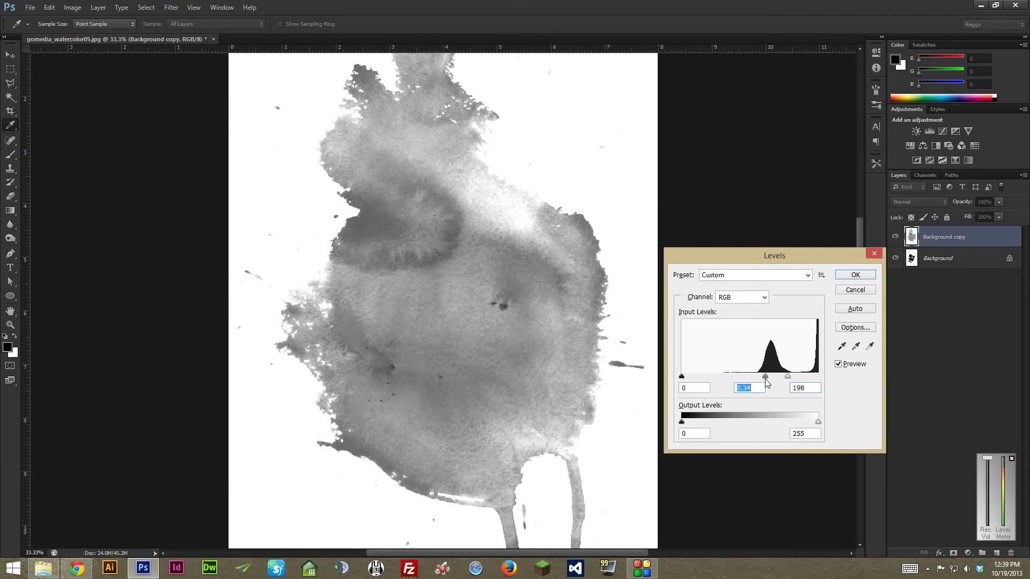
left_click_drag(683, 378, 778, 382)
left_click(775, 378)
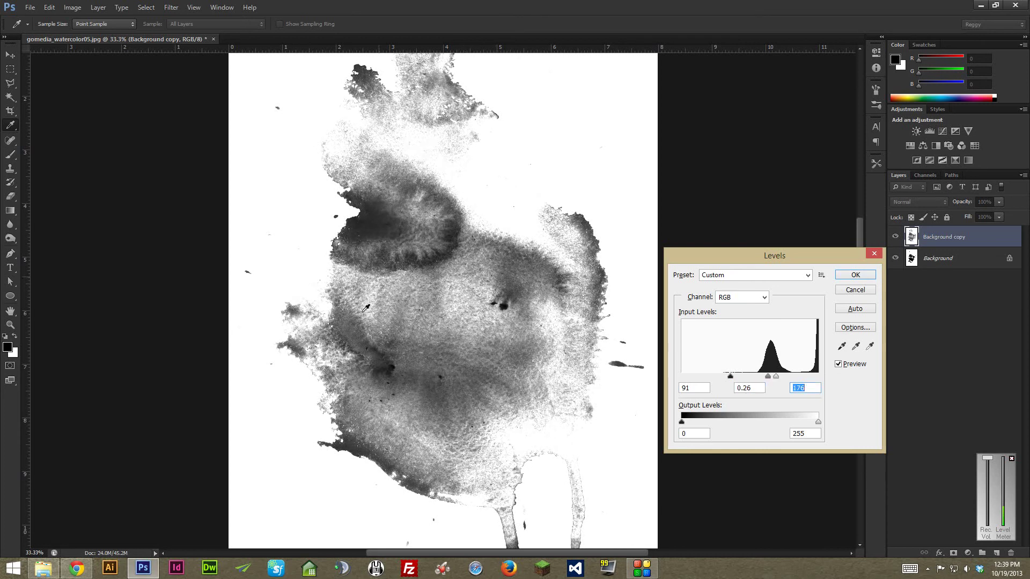
left_click(776, 376)
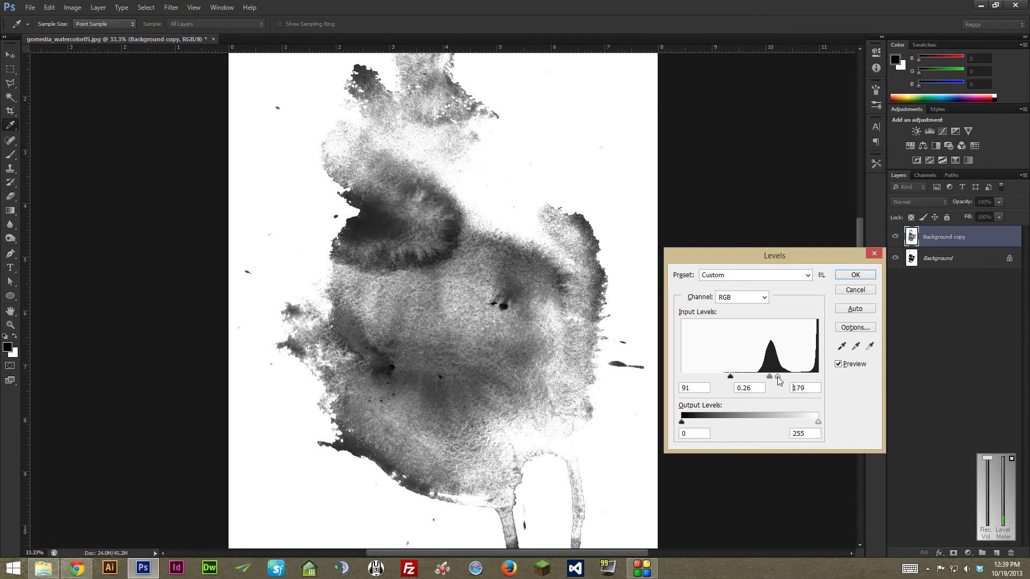
left_click_drag(730, 376, 741, 379)
left_click(856, 276)
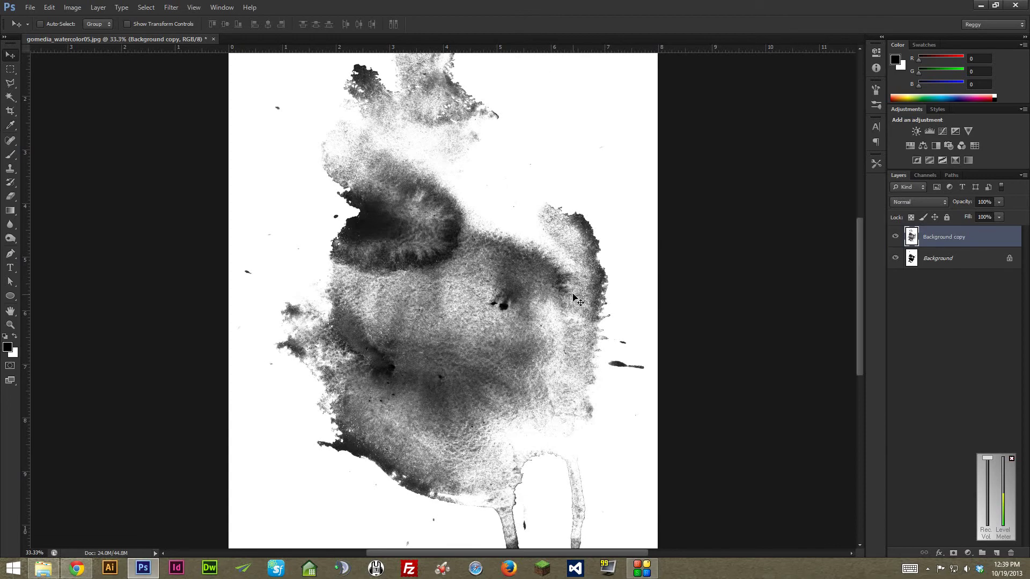
key("ctrl+plus")
key("ctrl+plus")
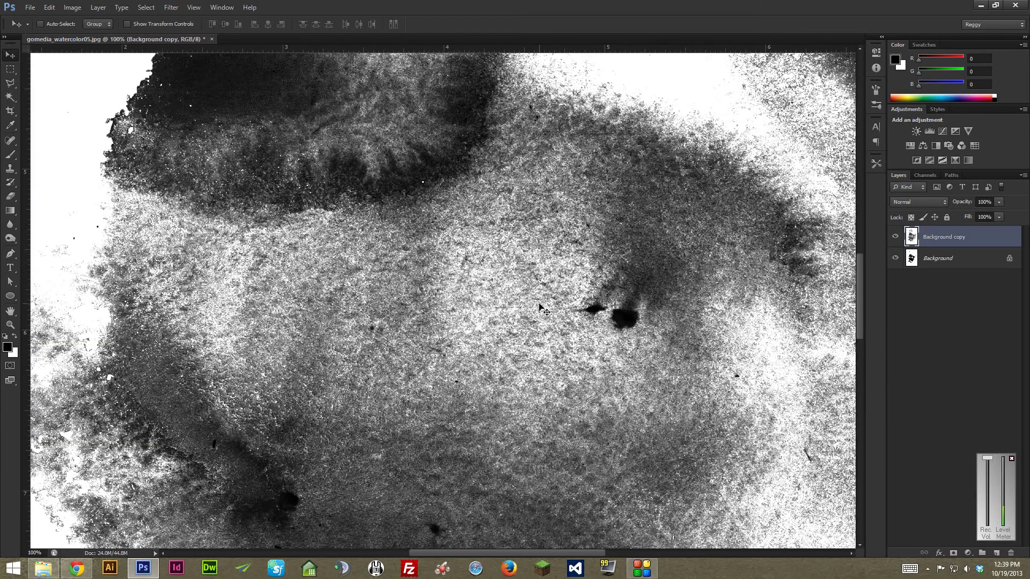
scroll(555, 343, "down", 3)
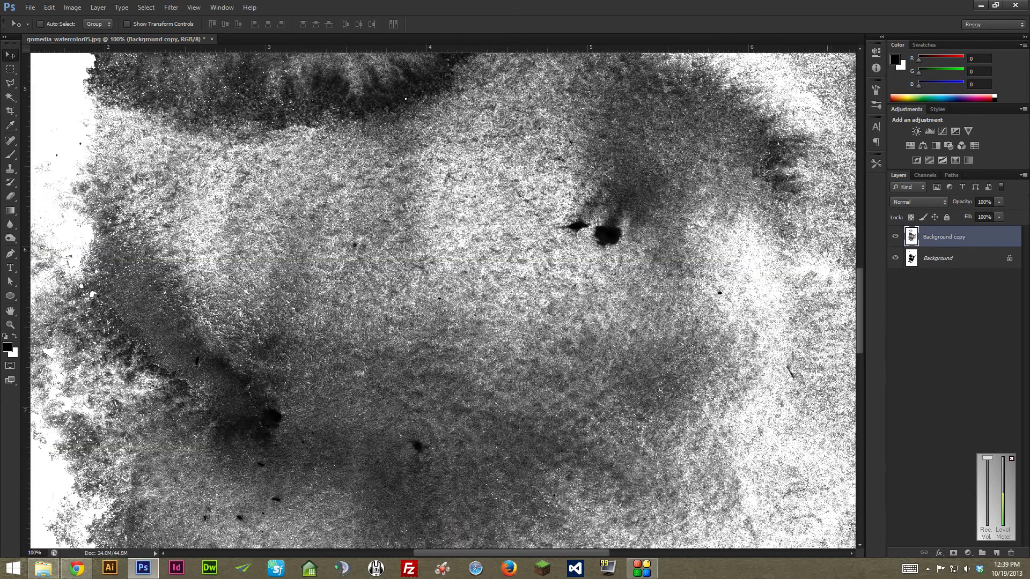
left_click(897, 238)
left_click(897, 239)
scroll(596, 301, "left", 6)
scroll(617, 322, "down", 10)
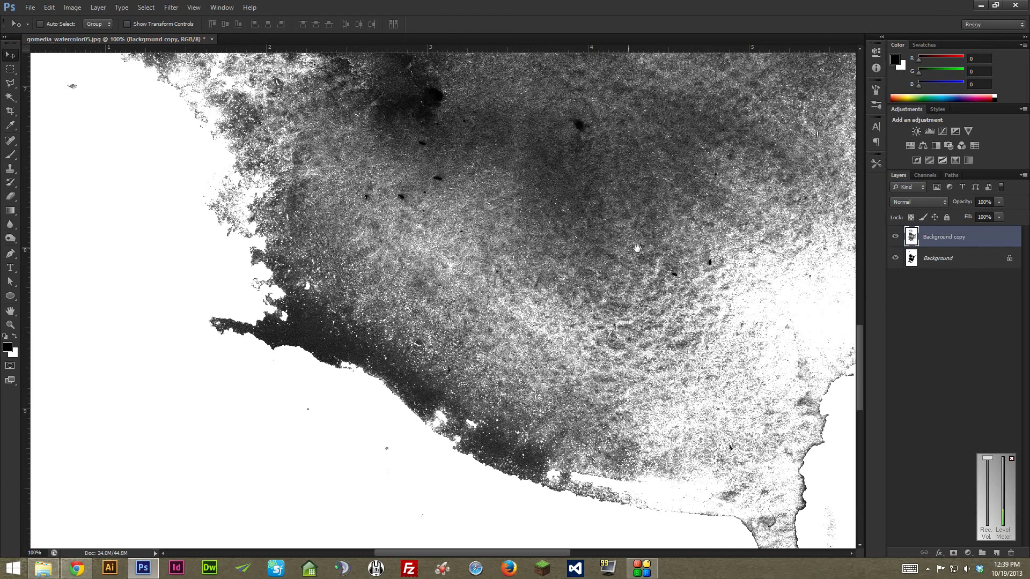
scroll(637, 248, "up", 9)
scroll(431, 274, "right", 7)
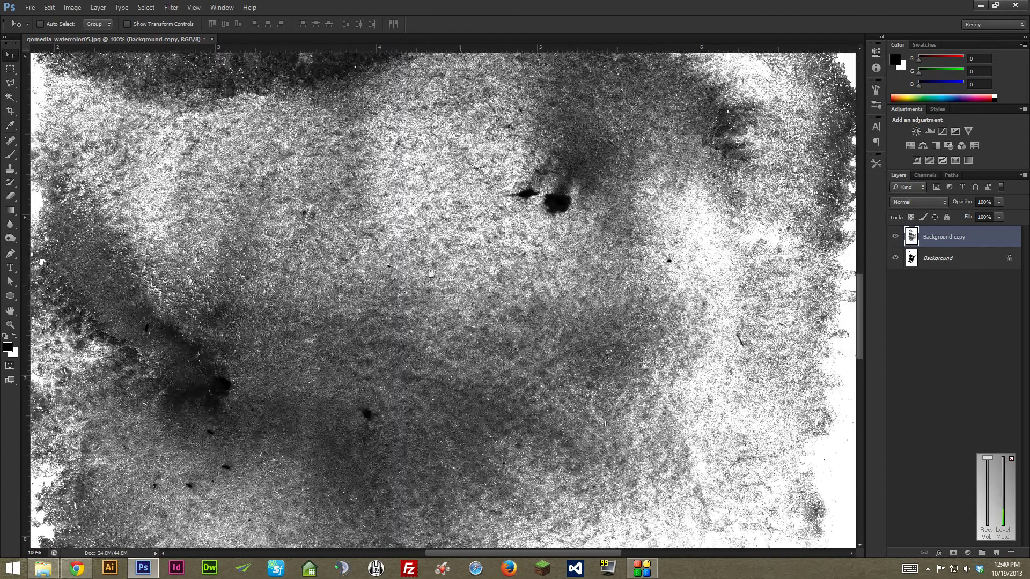
scroll(431, 274, "left", 6)
scroll(603, 247, "up", 11)
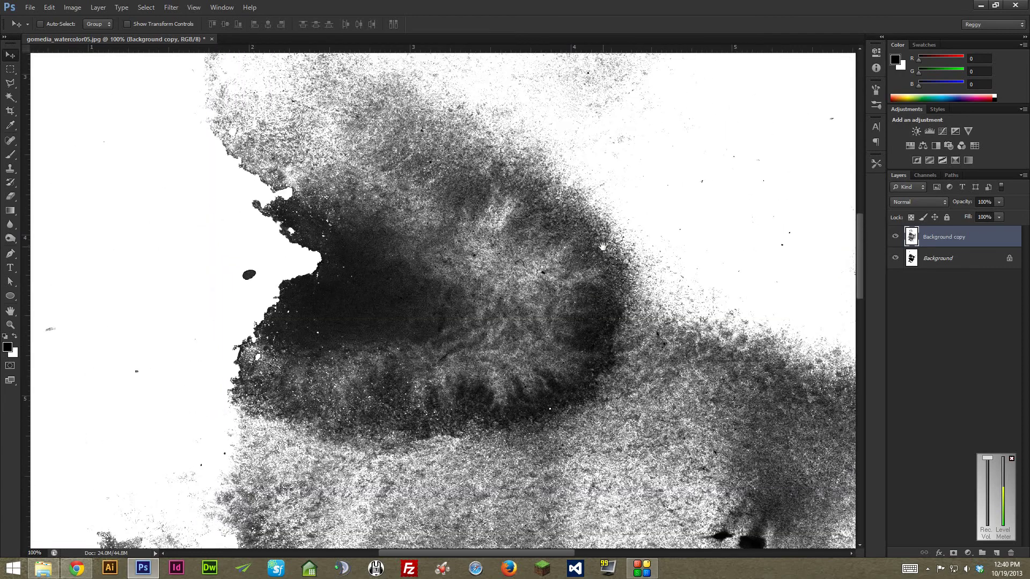
key("ctrl+minus")
key("ctrl+minus")
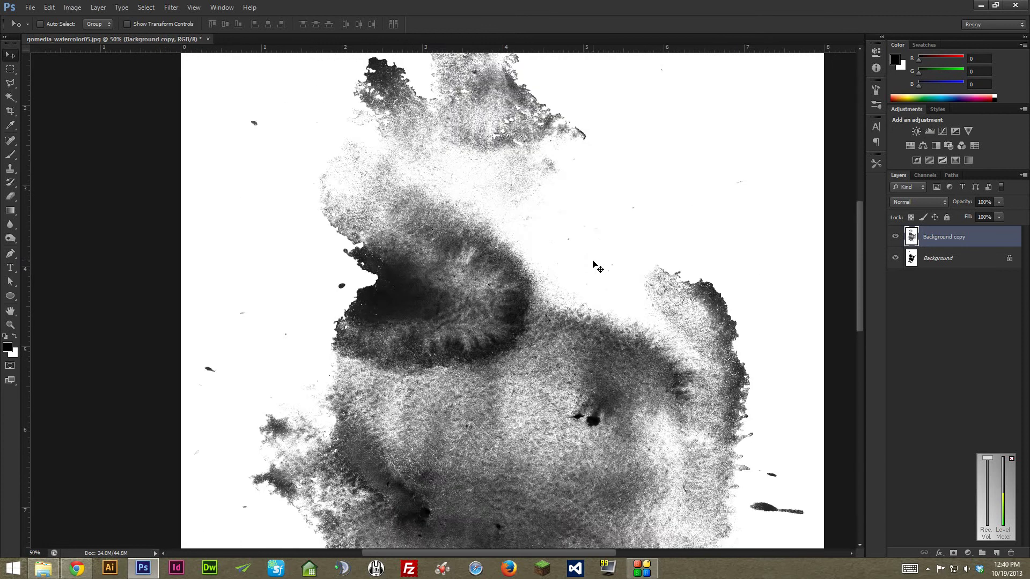
key("ctrl+minus")
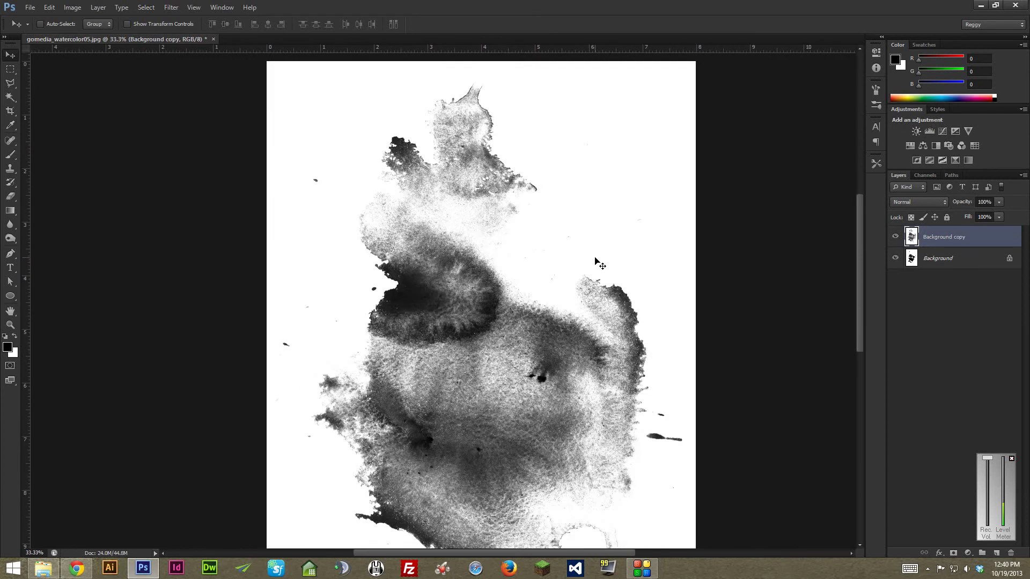
key("ctrl+plus")
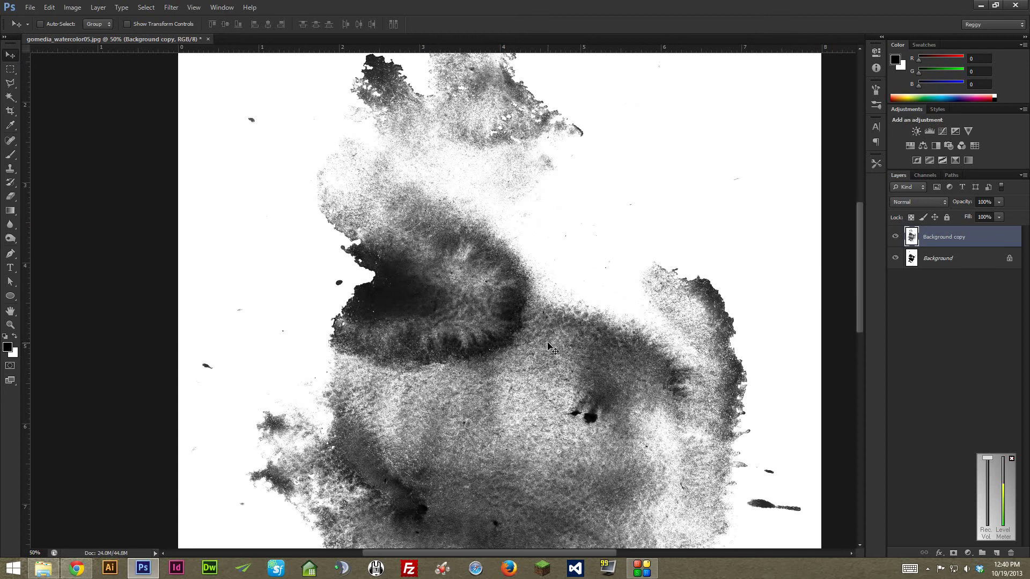
left_click_drag(554, 372, 543, 245)
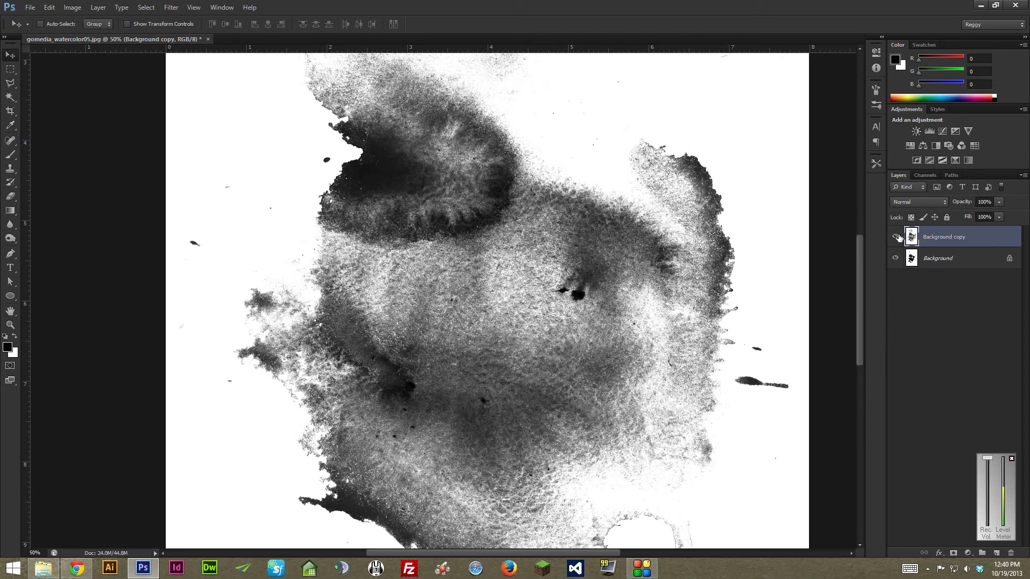
left_click(896, 237)
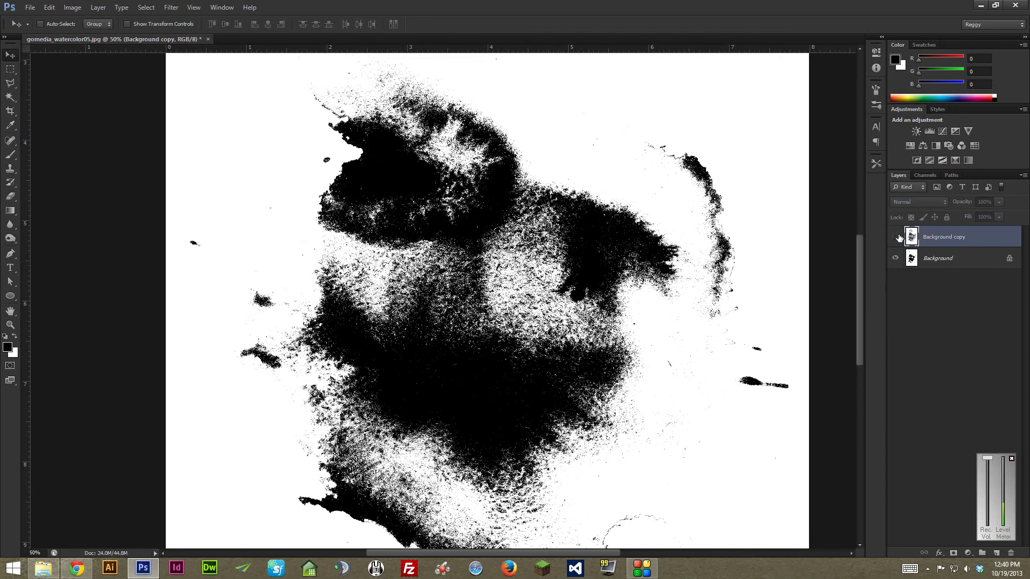
left_click(896, 237)
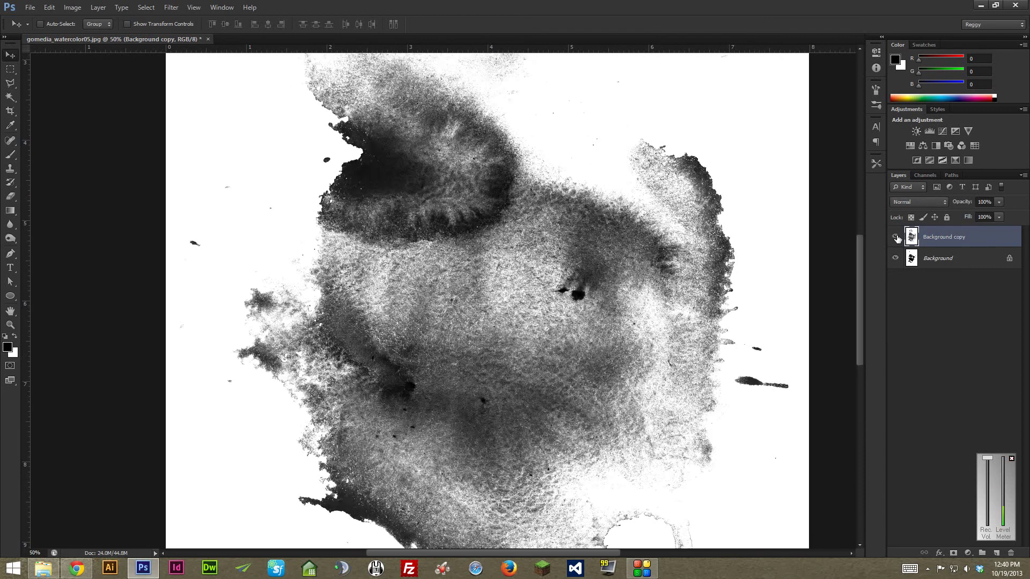